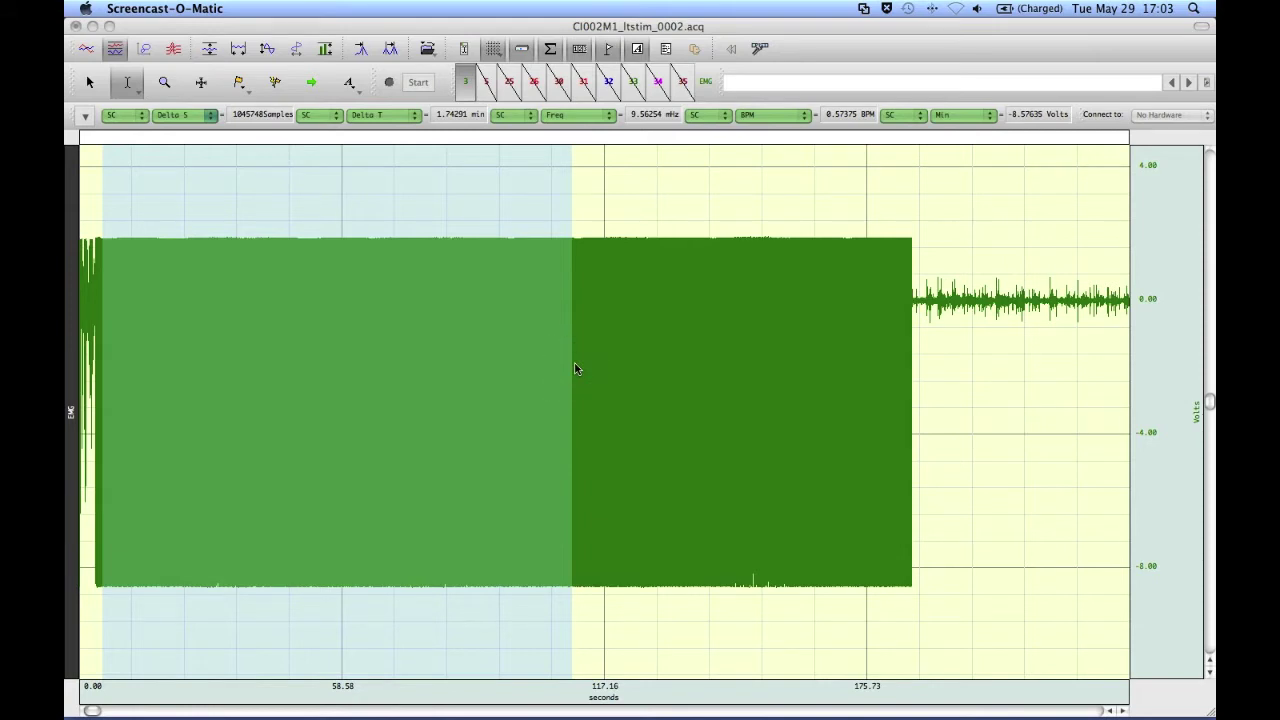
- Make the CI002M1_ltstim_0002.acq EMG recording window the active window
left_click(590, 232)
left_click(427, 28)
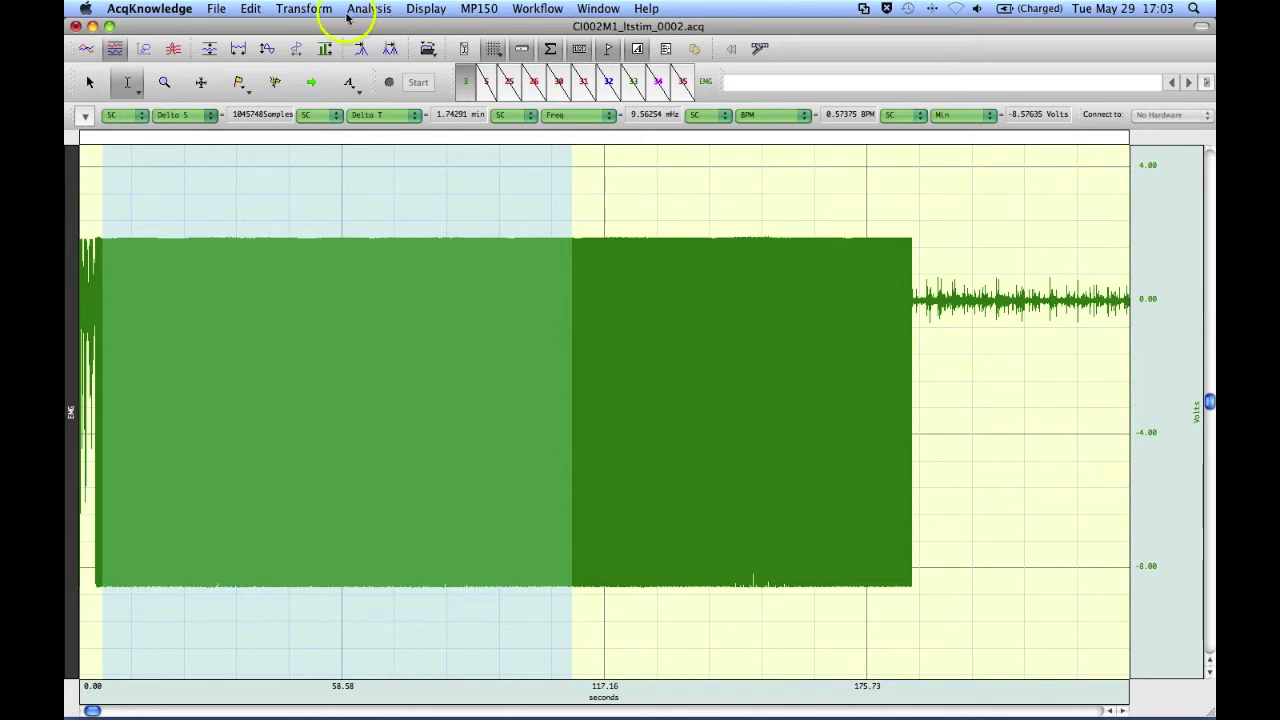
- Look through Transform > Digital Filters for Comb Band Stop without applying a filter
left_click(305, 9)
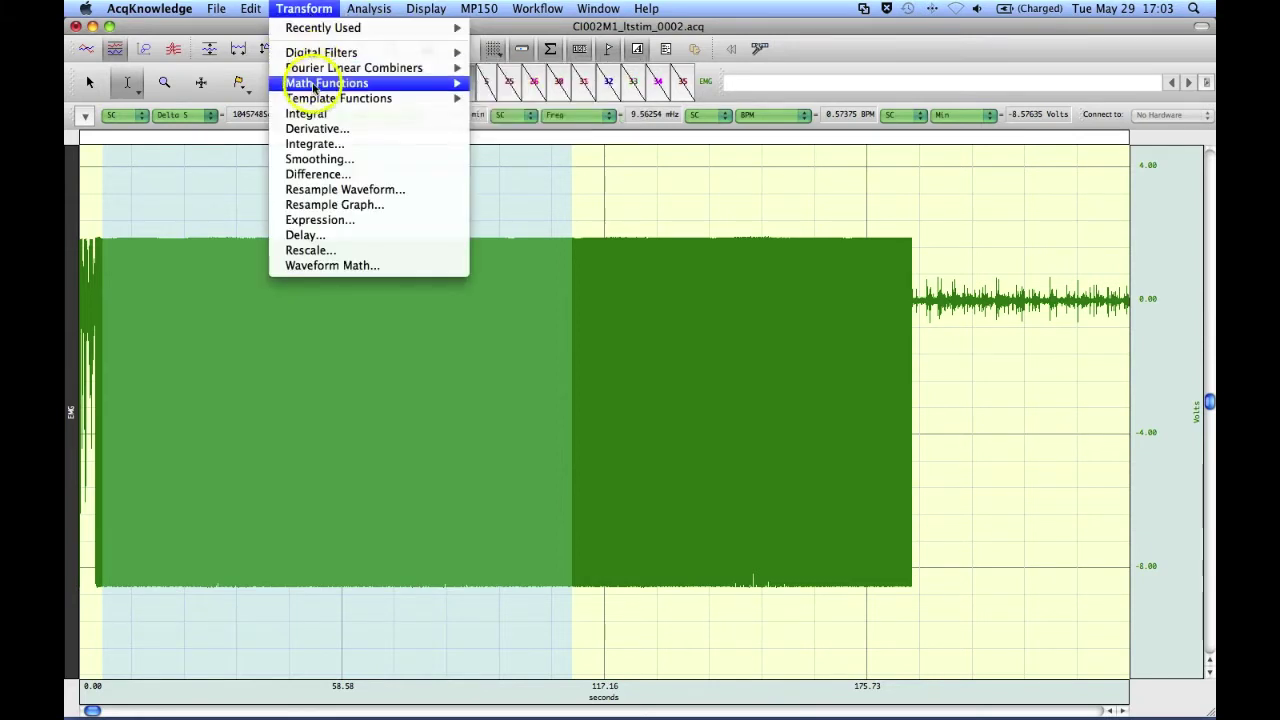
mouse_move(322, 62)
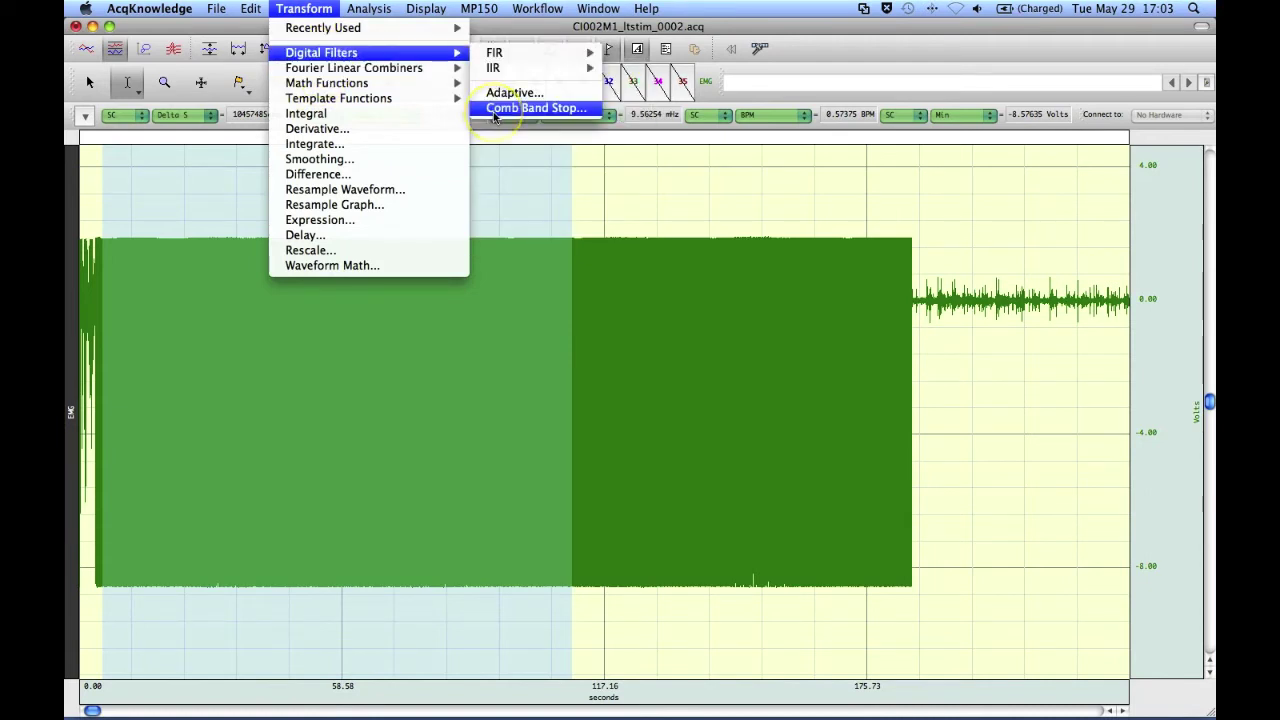
left_click(507, 29)
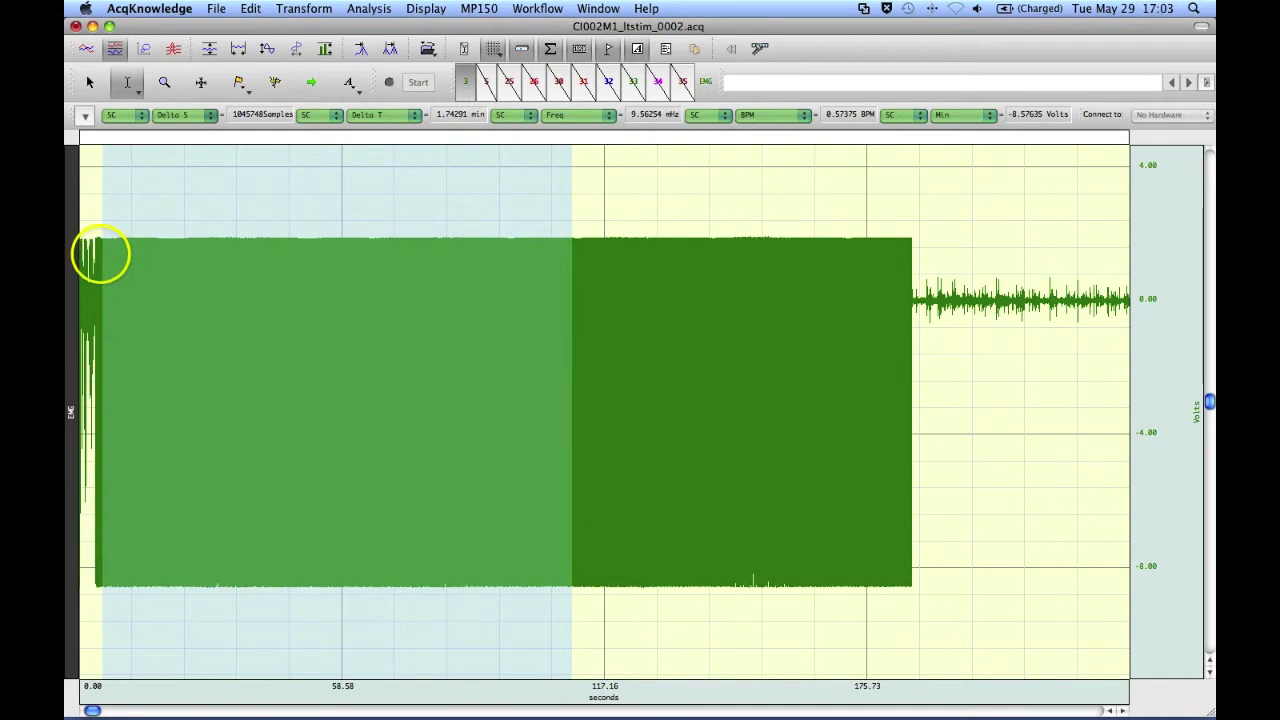
- Select the EMG trace from its start to about 1.72 minutes (Delta T 1.71912 min)
left_click_drag(100, 254, 548, 257)
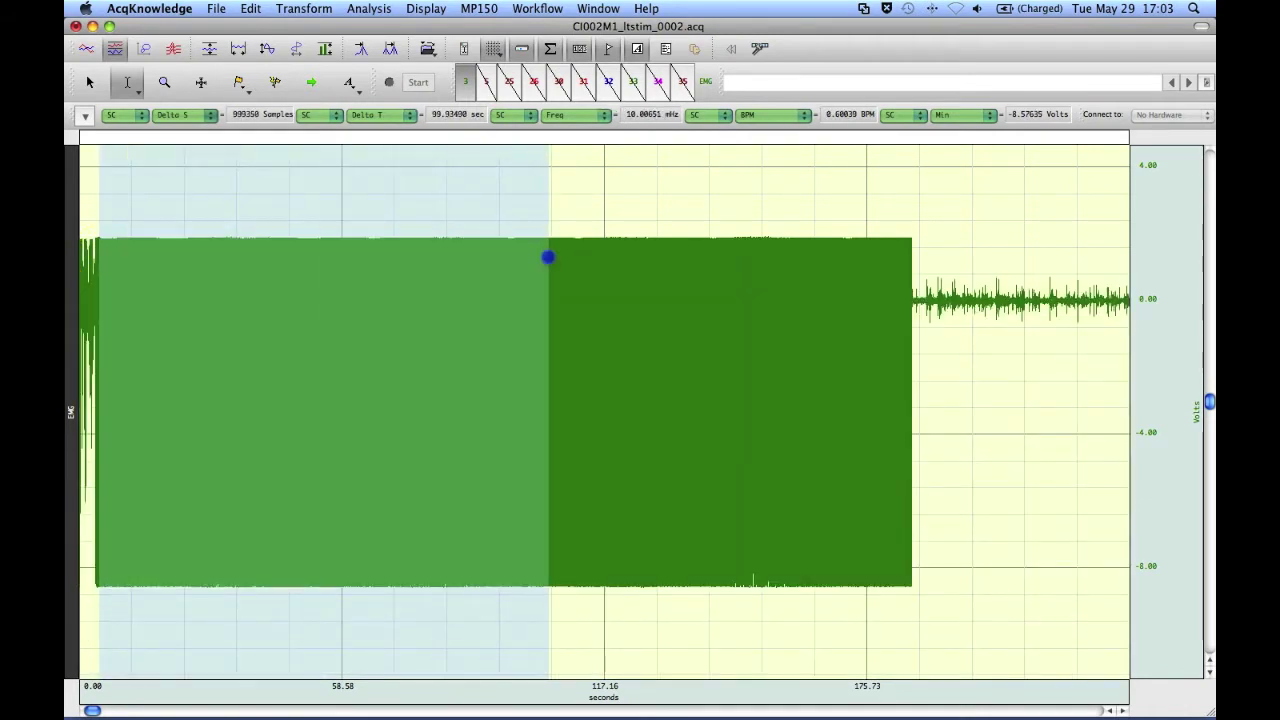
left_click_drag(548, 257, 562, 258)
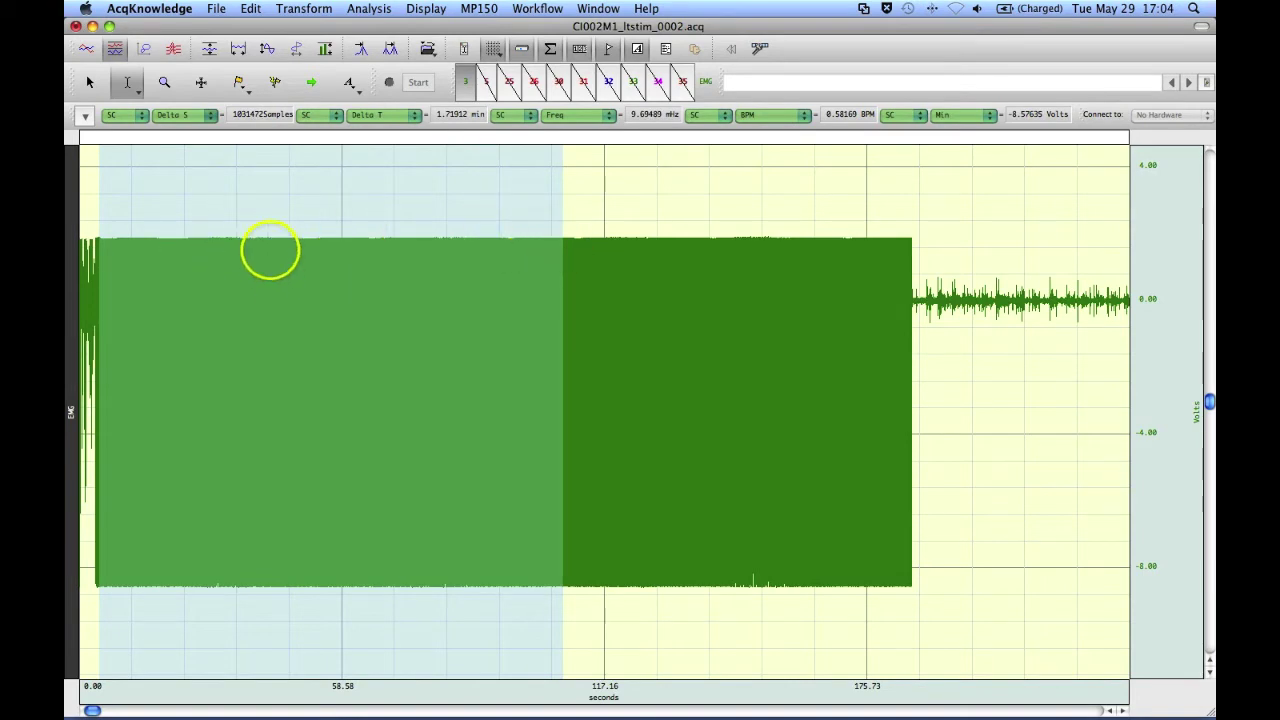
left_click(372, 9)
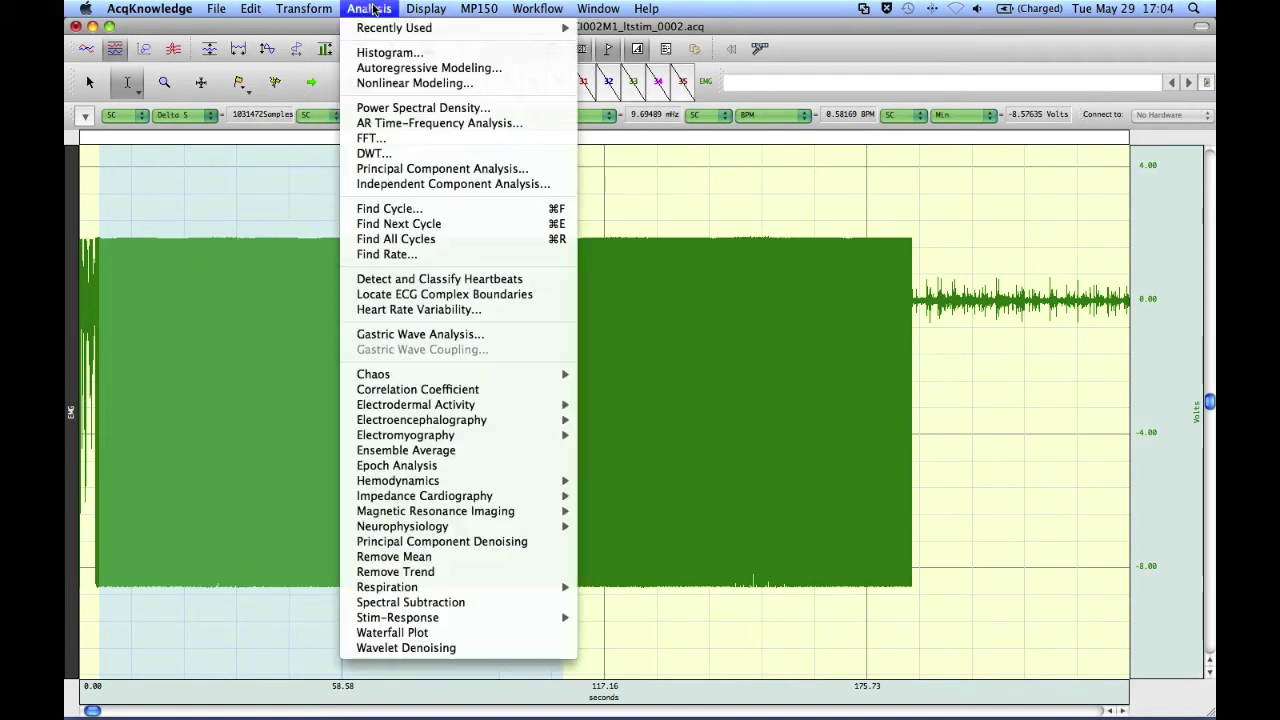
- Run a Hamming-window, linear-magnitude FFT with mean removed on the selection, and maximise the spectrum
left_click(374, 150)
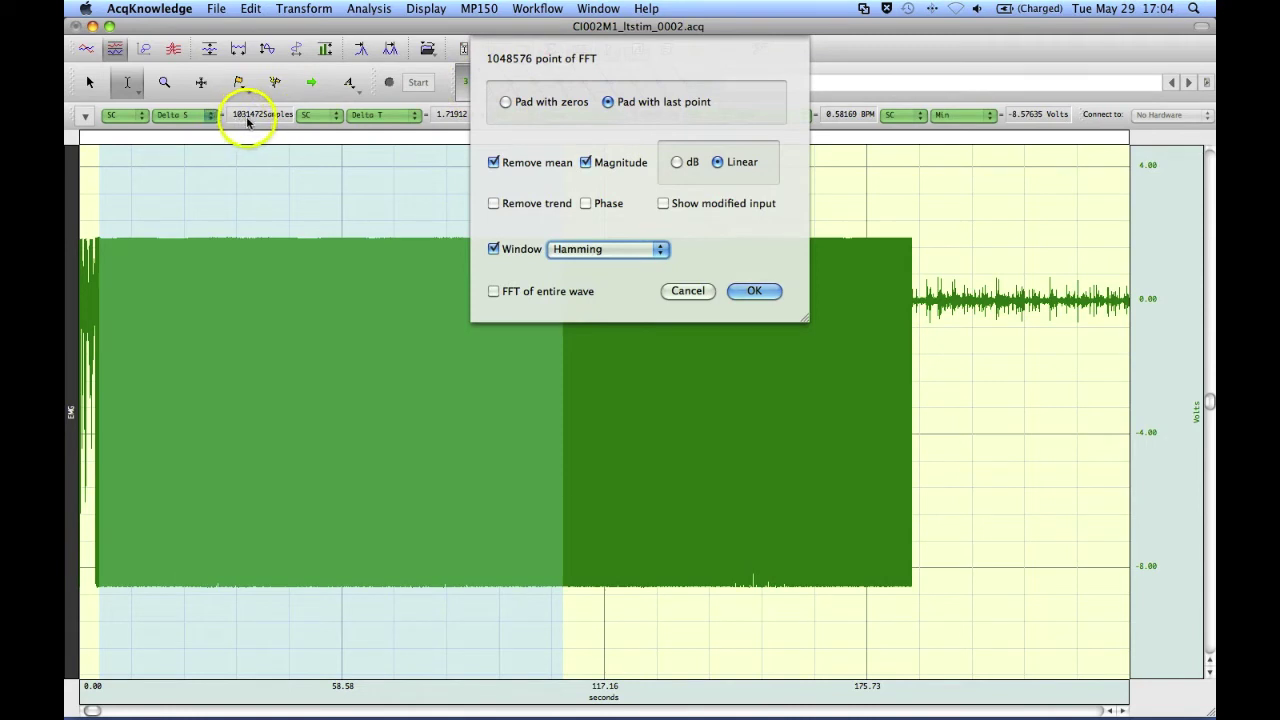
left_click(753, 291)
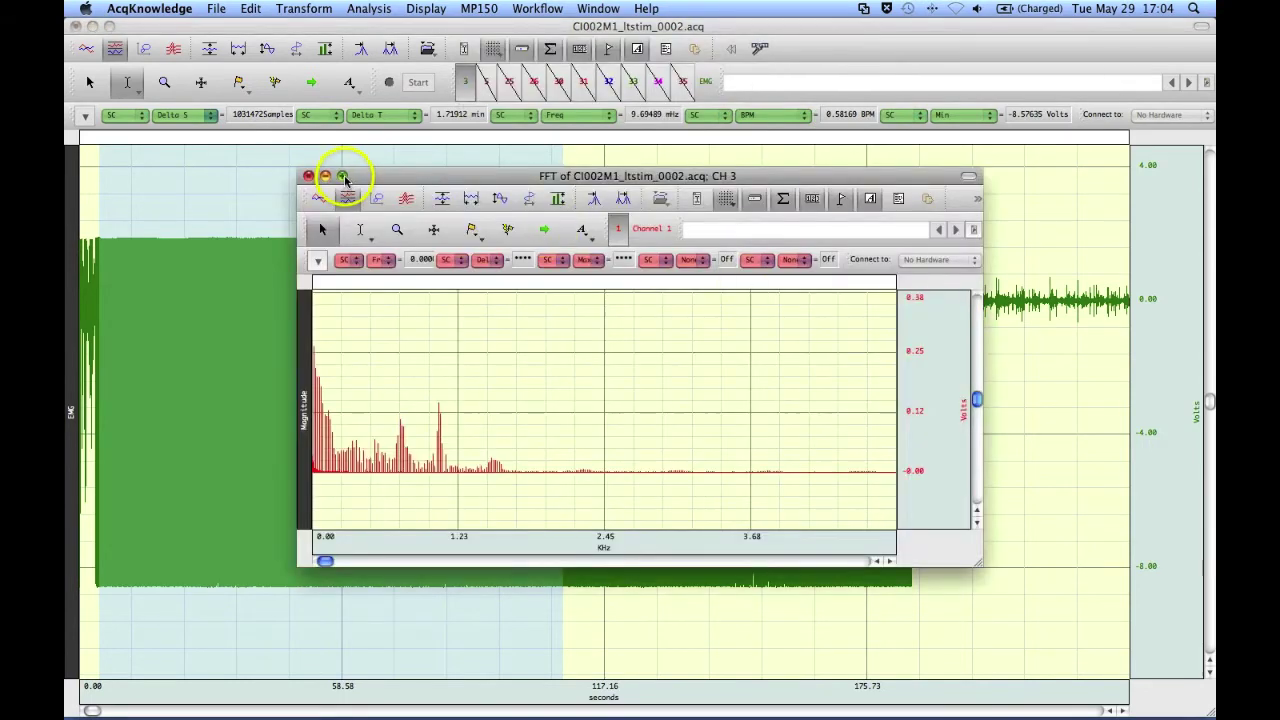
left_click(345, 180)
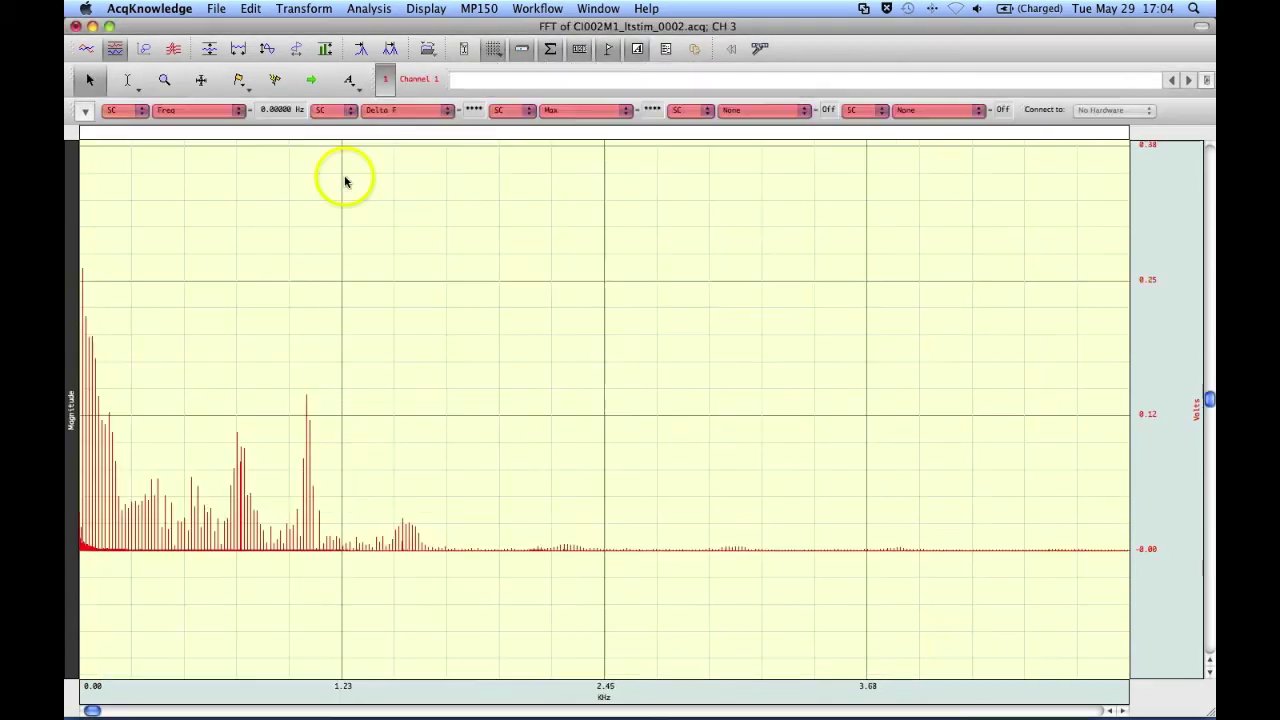
- Zoom the spectrum to 0–1000 Hz and read the first noise peak at 15.23018 Hz
left_click(164, 80)
left_click_drag(208, 602, 80, 223)
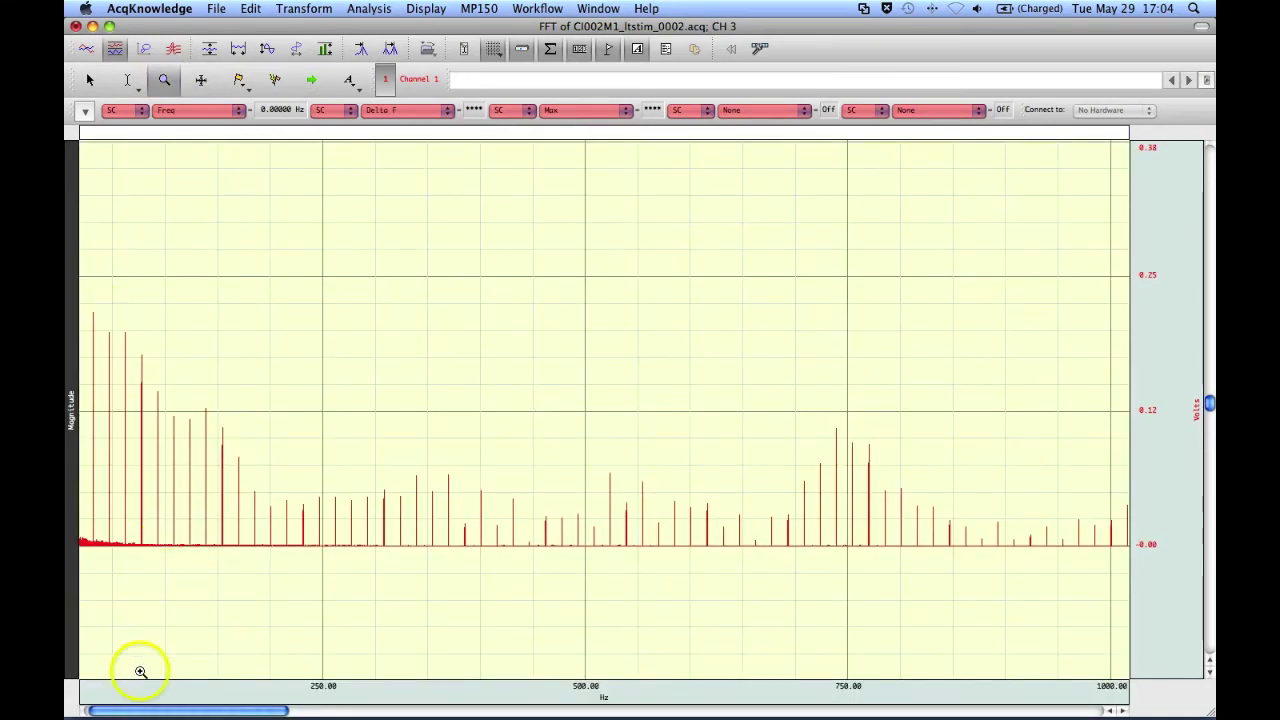
left_click_drag(118, 710, 104, 711)
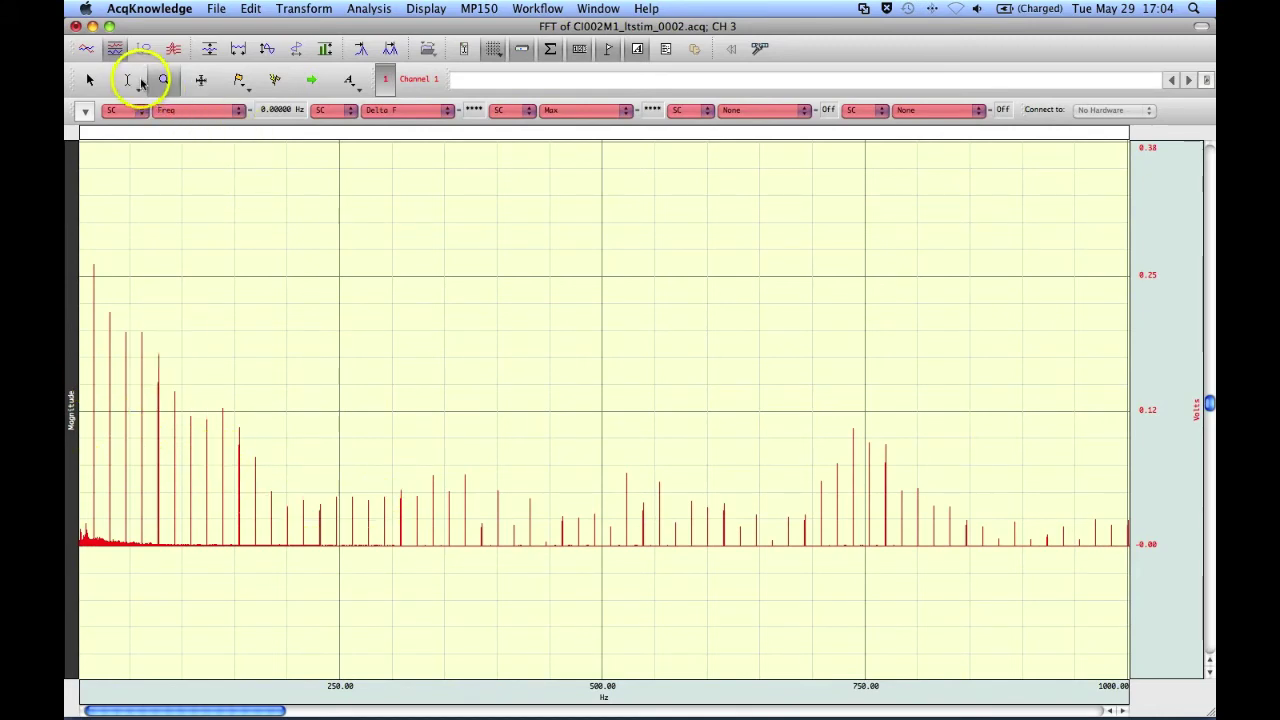
left_click(129, 80)
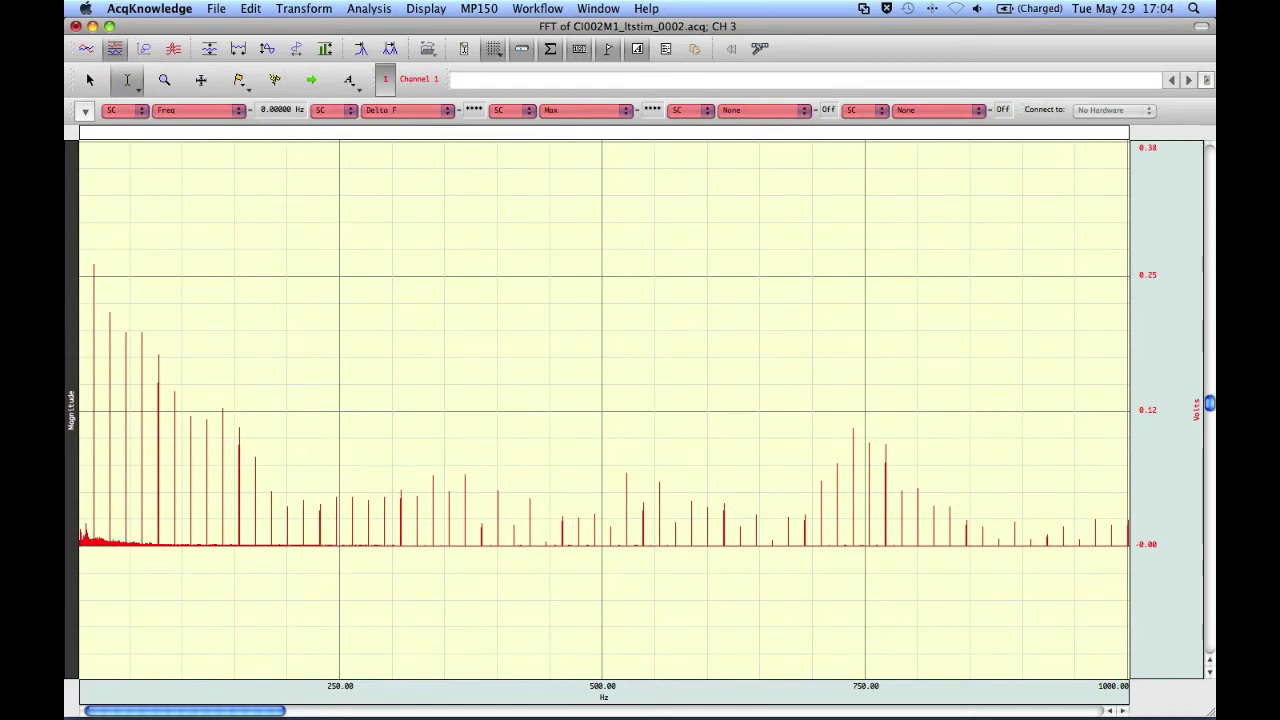
left_click(93, 263)
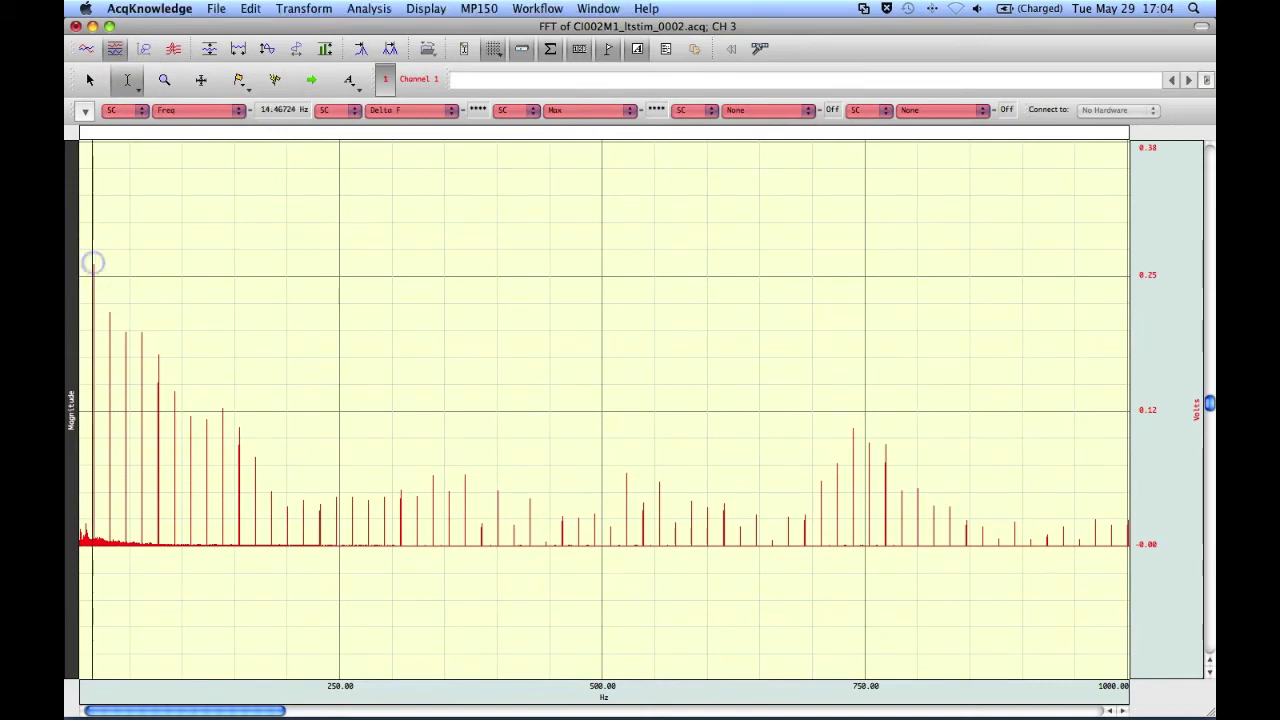
left_click(93, 262)
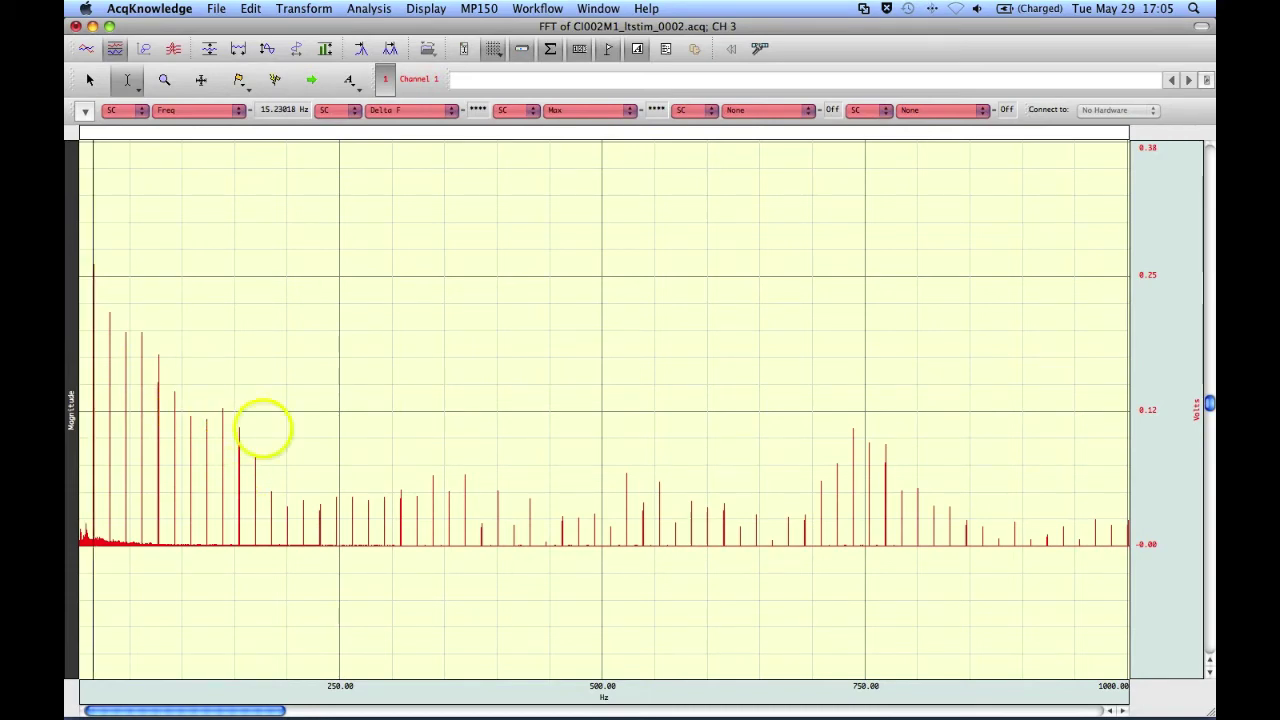
- Zoom in on the 154 Hz harmonic and measure its Max F as 153.84674 Hz
left_click(164, 80)
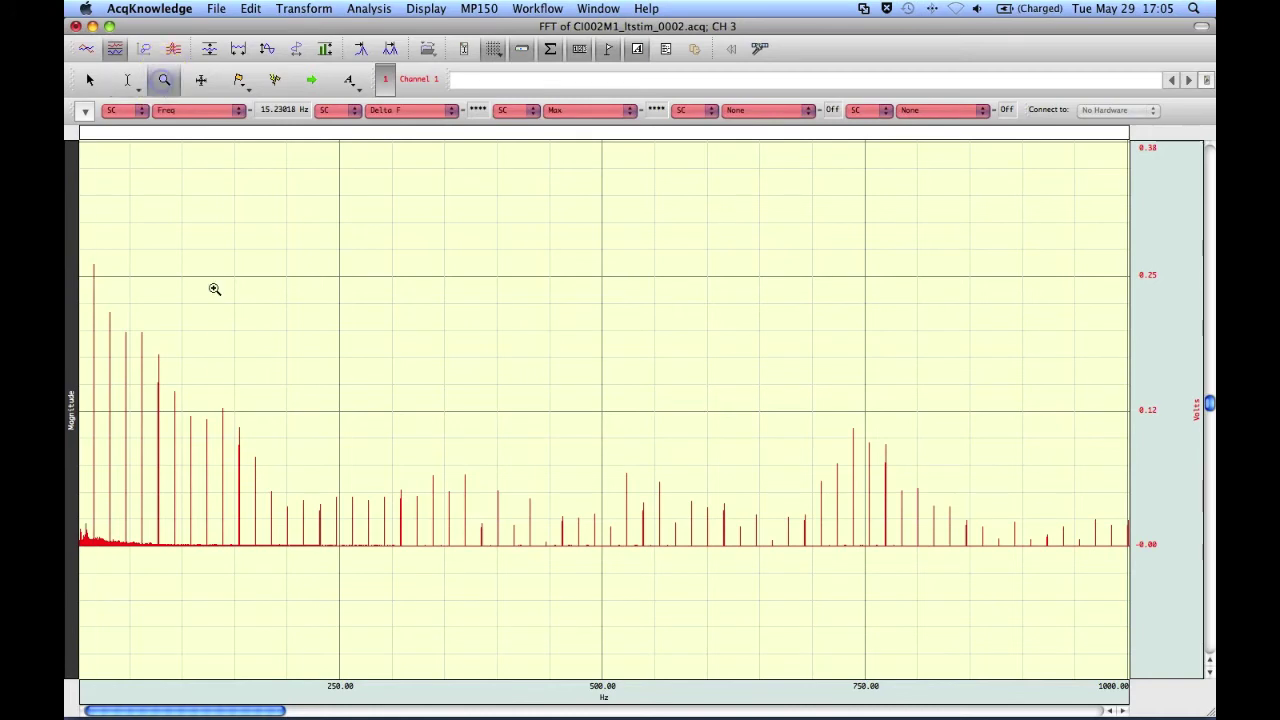
left_click_drag(229, 362, 246, 566)
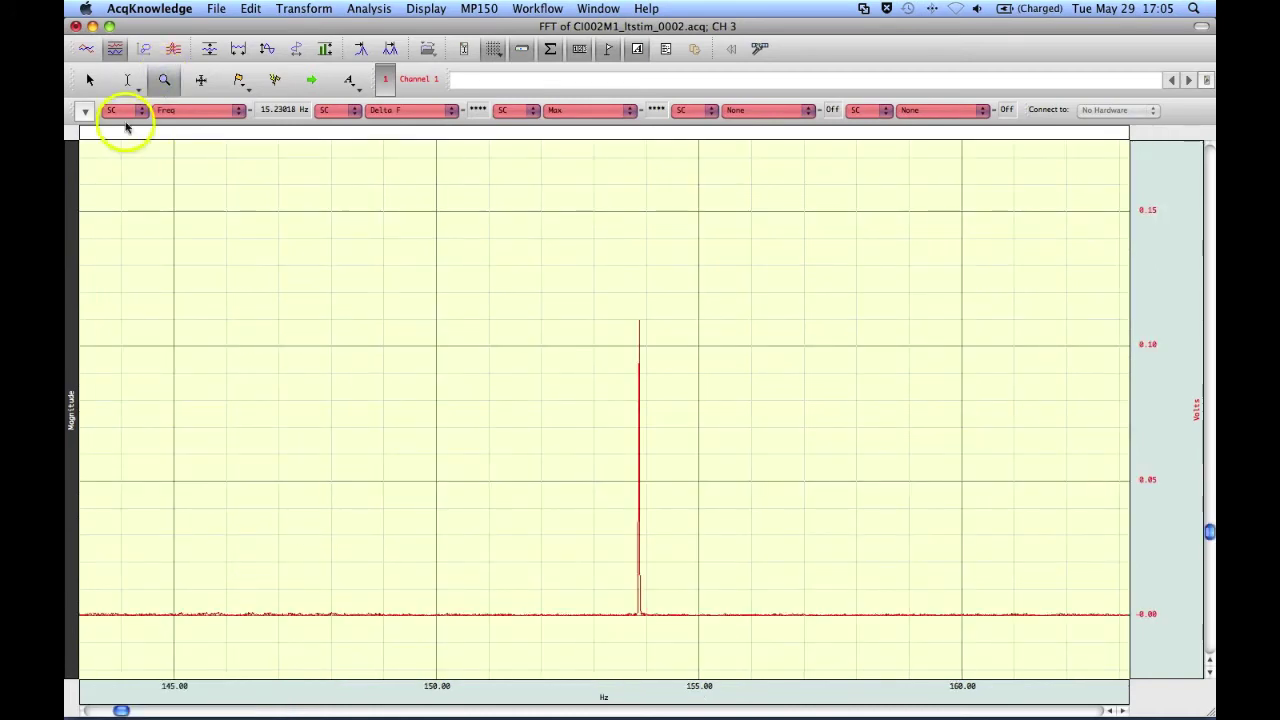
left_click(124, 87)
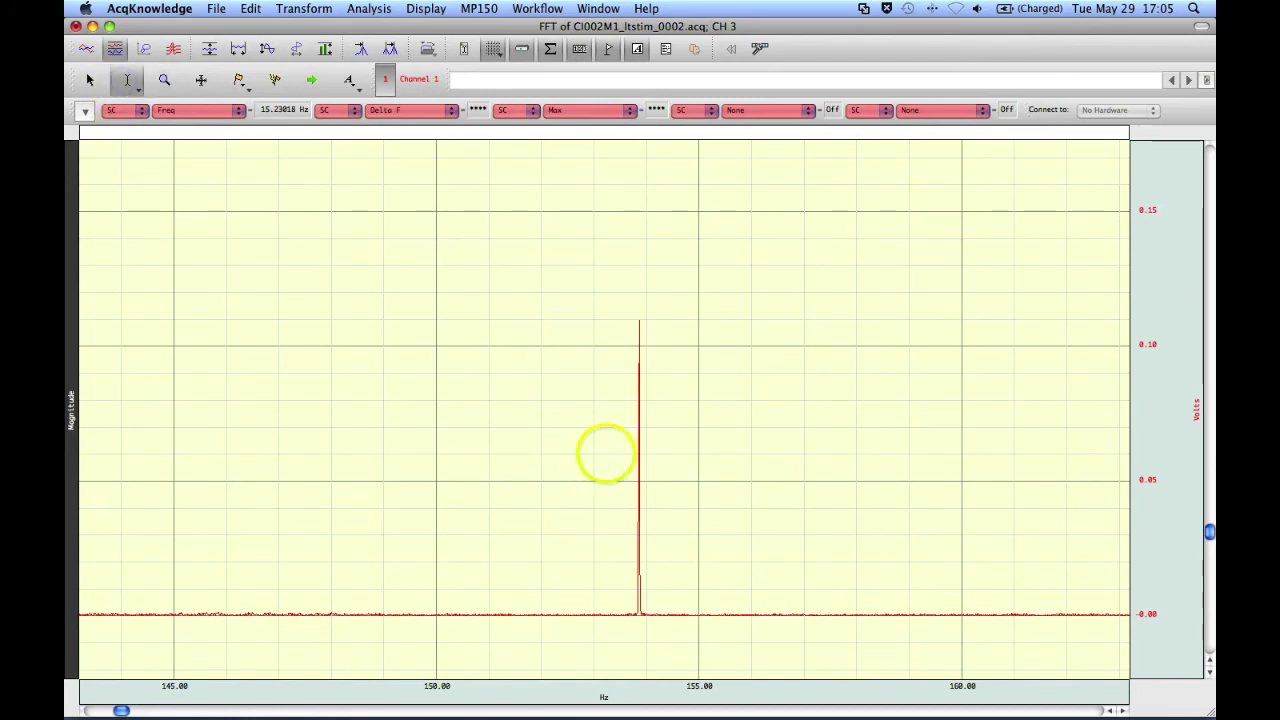
left_click_drag(606, 455, 668, 455)
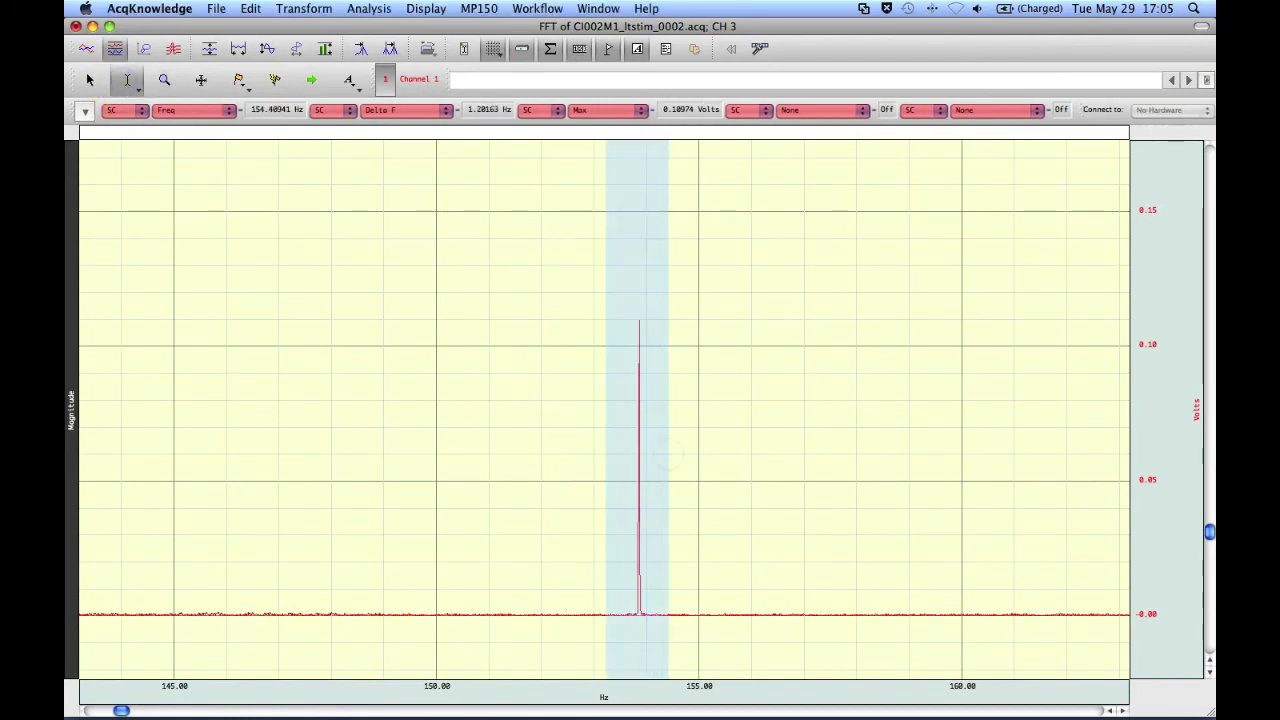
left_click(400, 110)
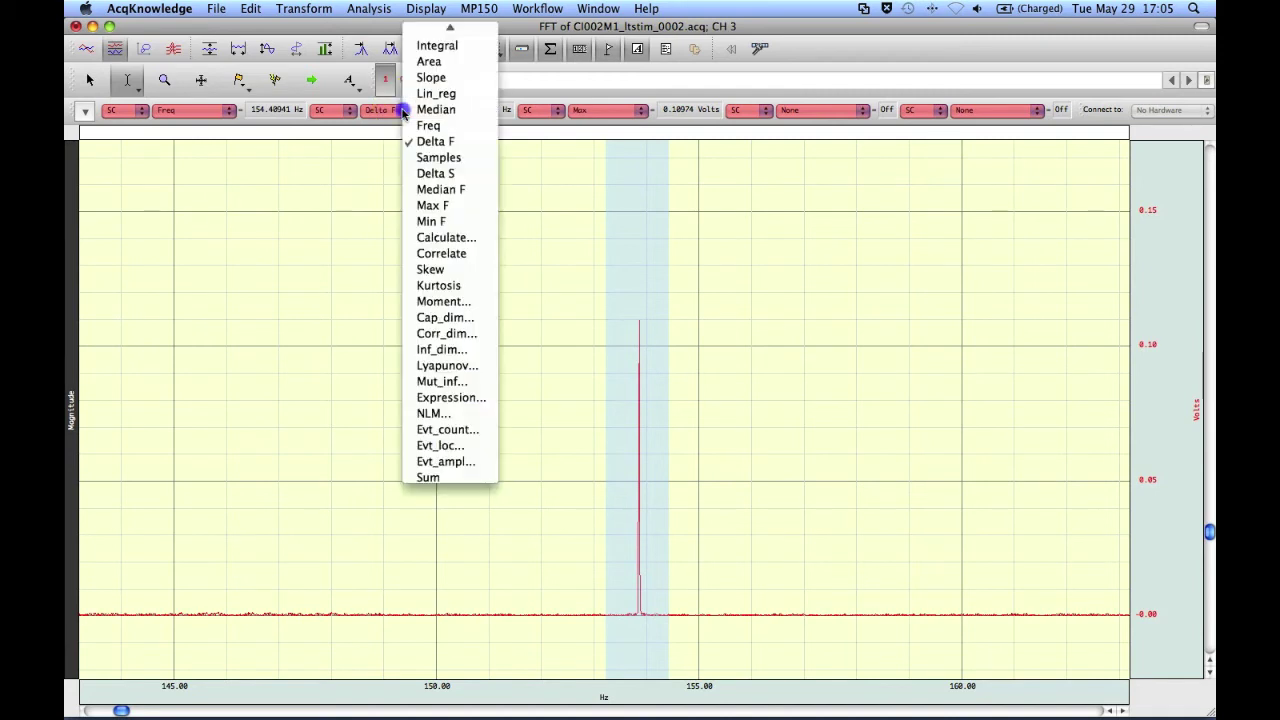
scroll(426, 222, "up", 2)
left_click(430, 230)
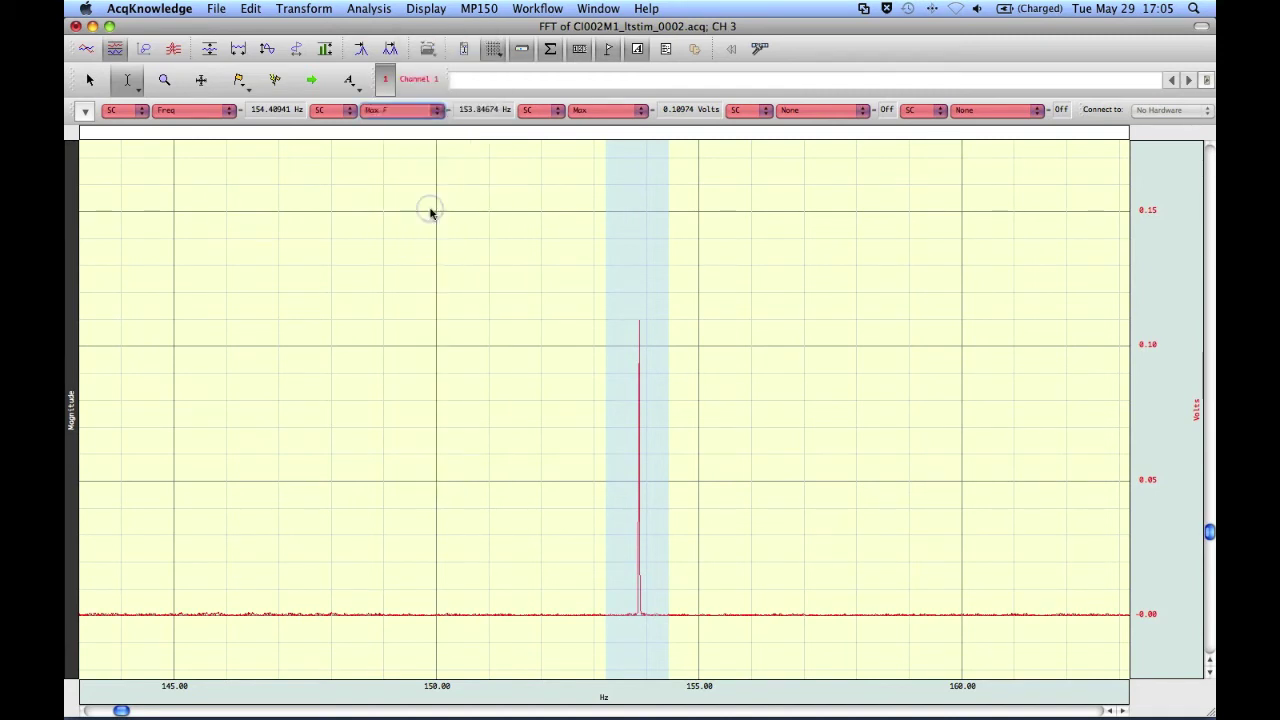
left_click(488, 121)
left_click_drag(488, 121, 470, 119)
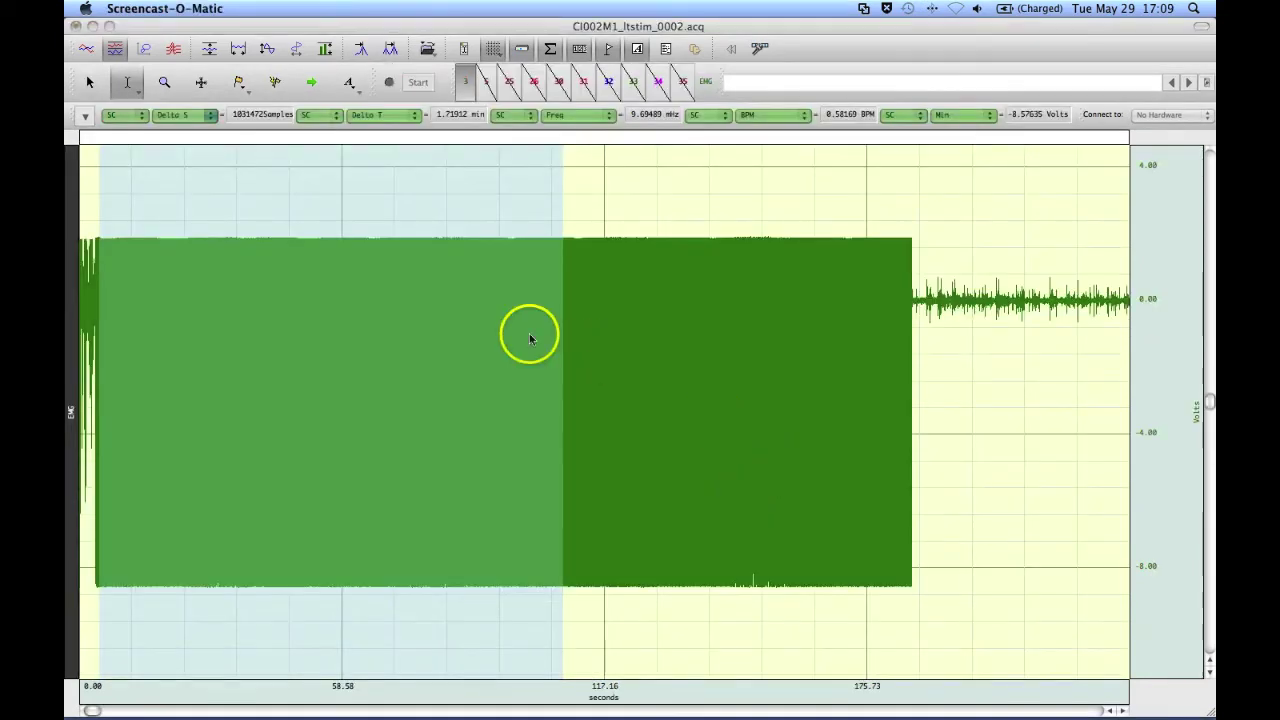
- Apply Comb Band Stop to the entire EMG wave with a fixed base frequency of 15.384674 Hz
left_click(376, 38)
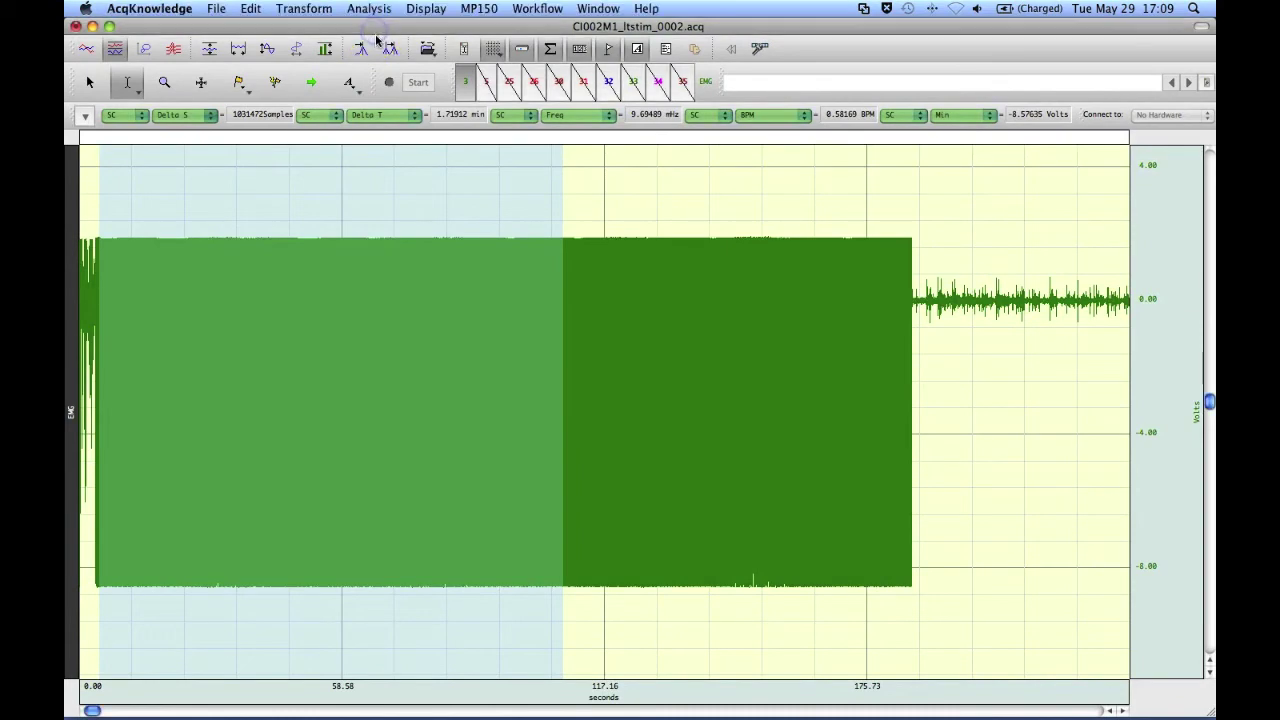
left_click(316, 12)
left_click(328, 56)
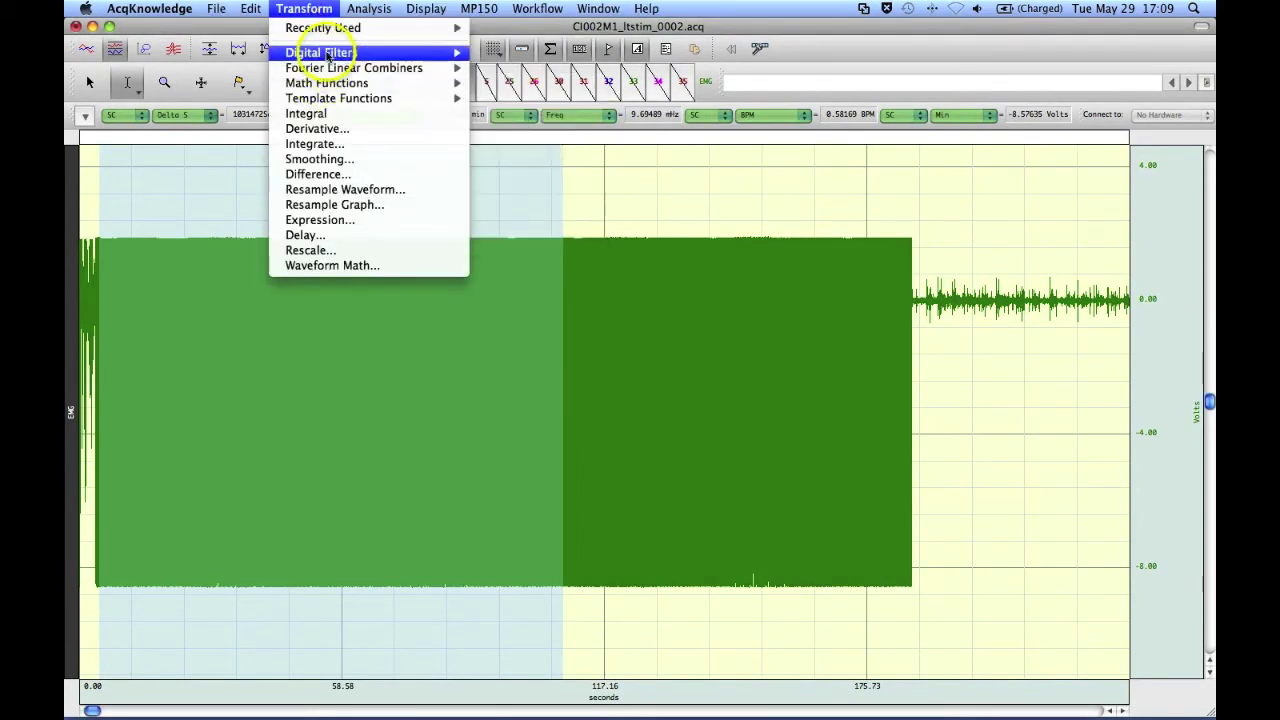
left_click(511, 110)
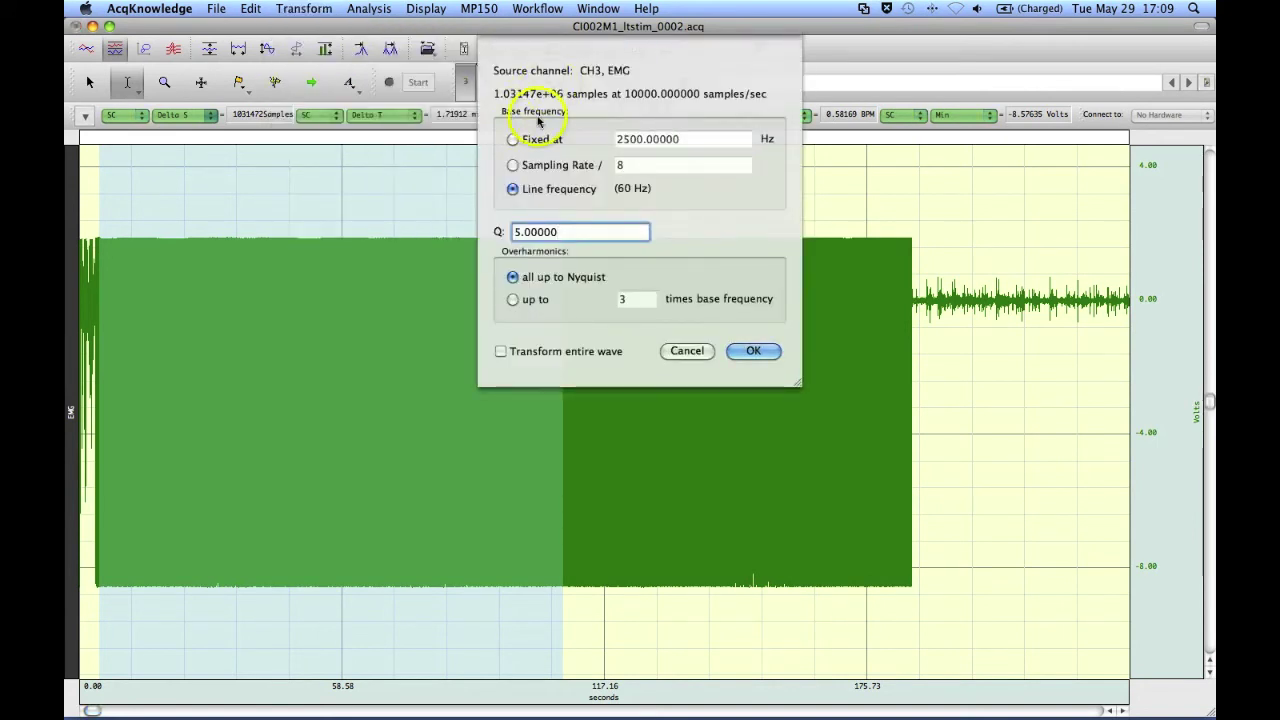
left_click(520, 142)
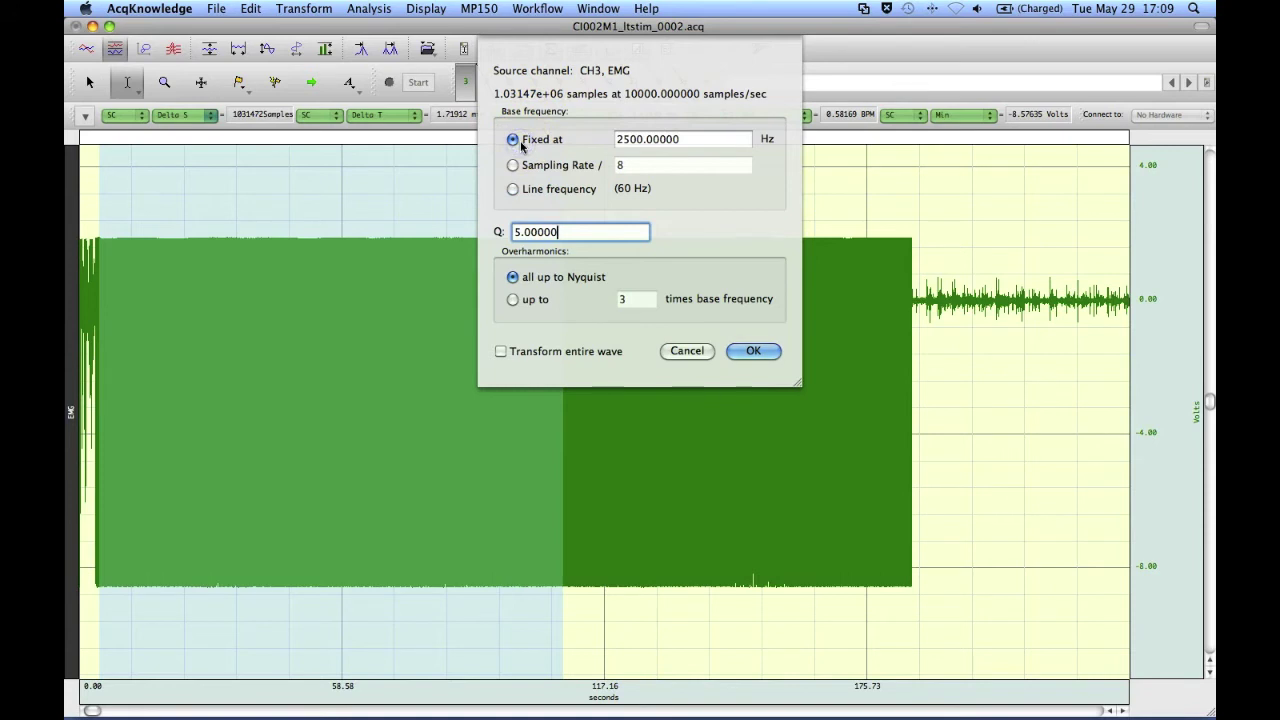
left_click_drag(748, 140, 617, 137)
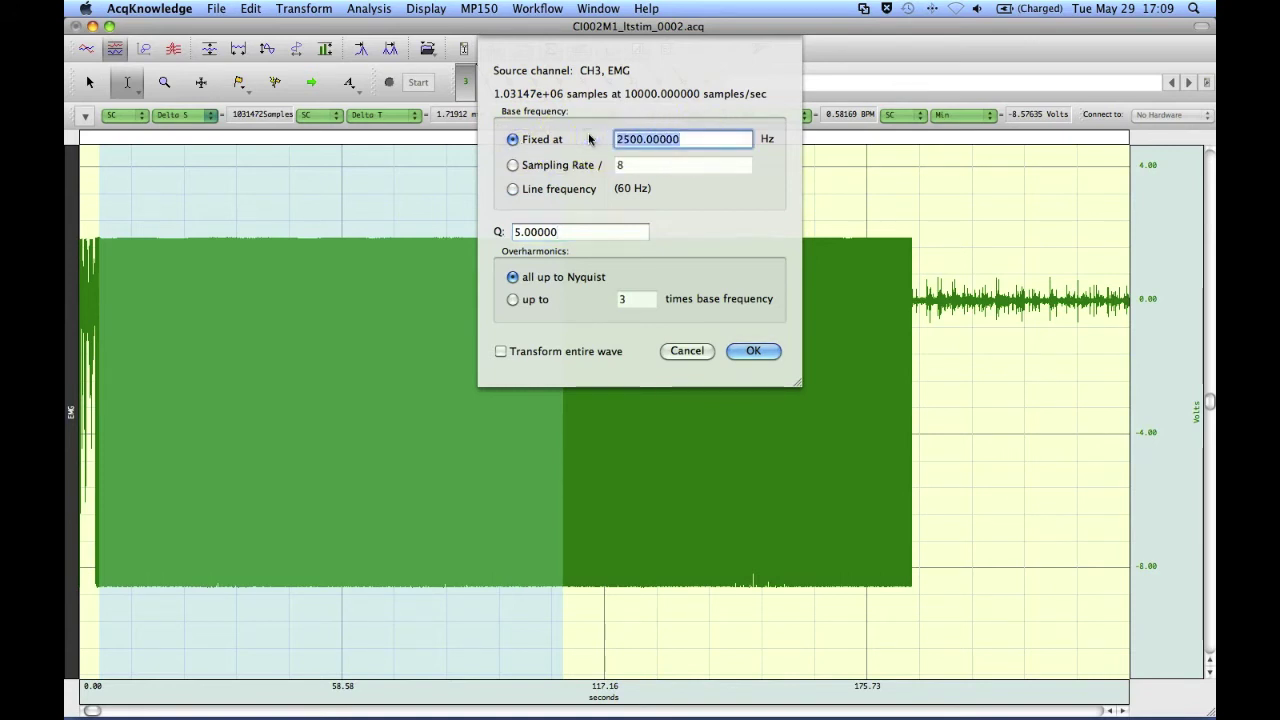
type("15.384674")
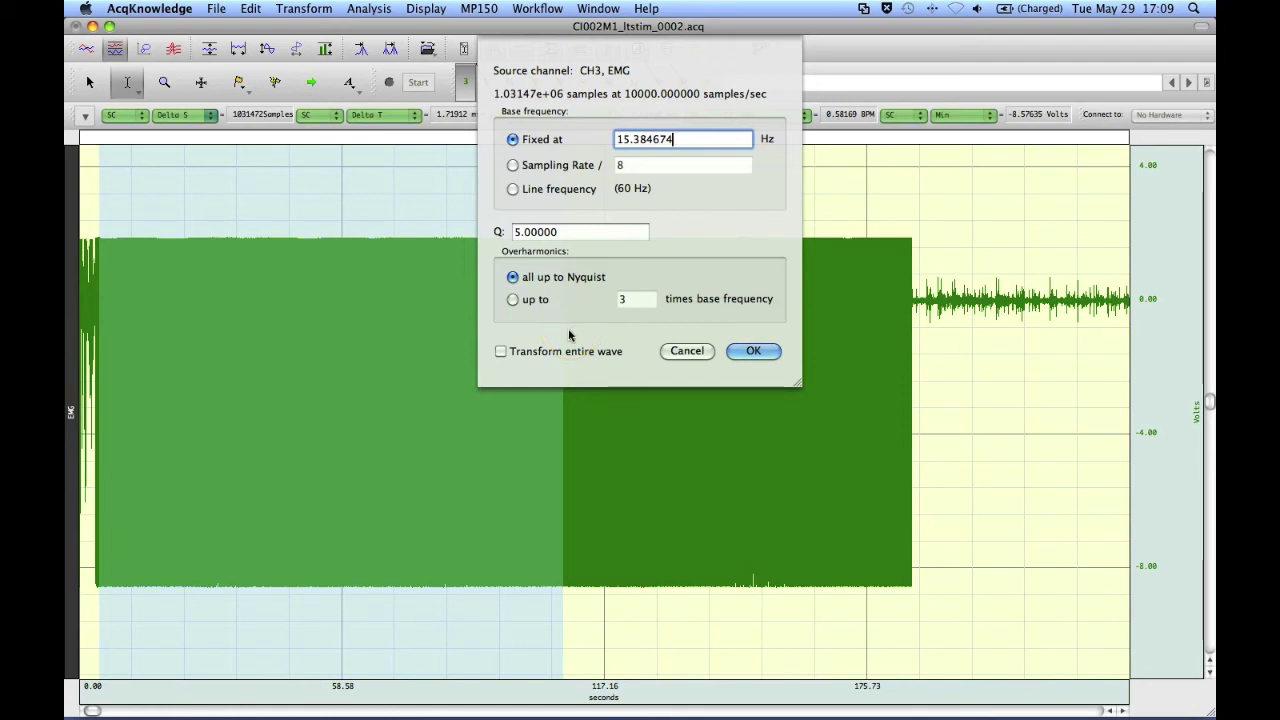
left_click(514, 352)
left_click(745, 352)
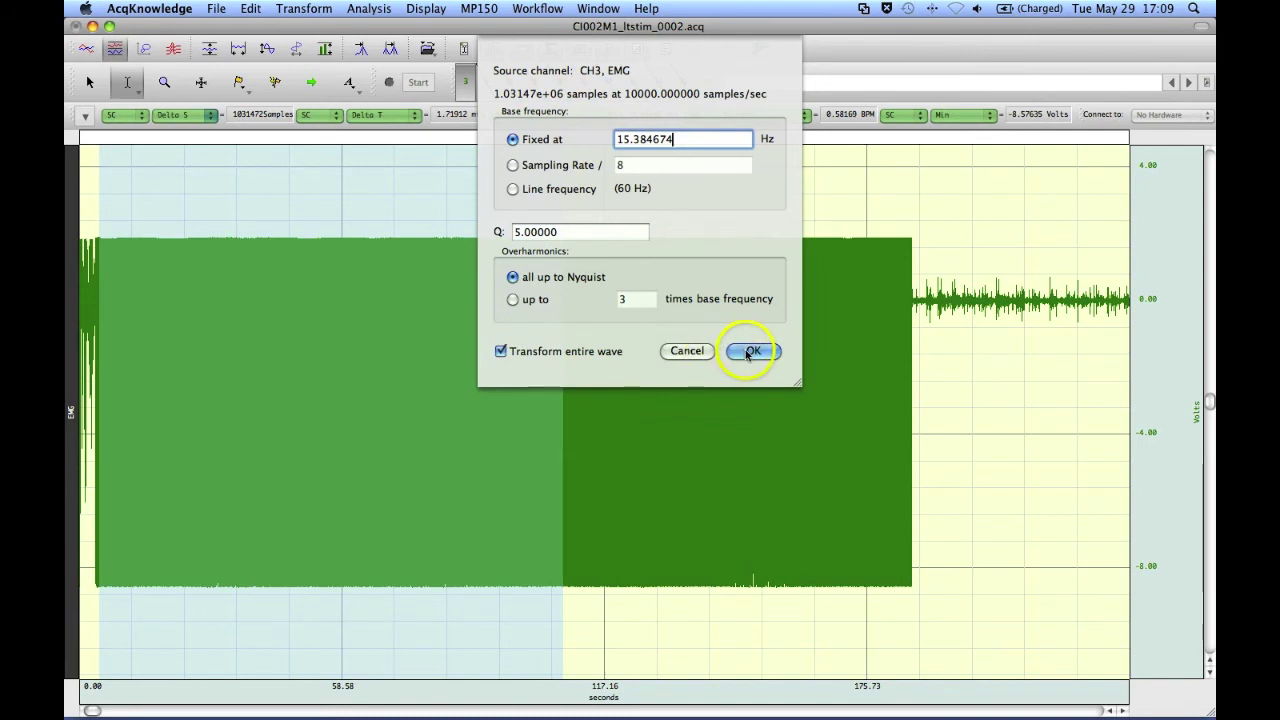
left_click(746, 352)
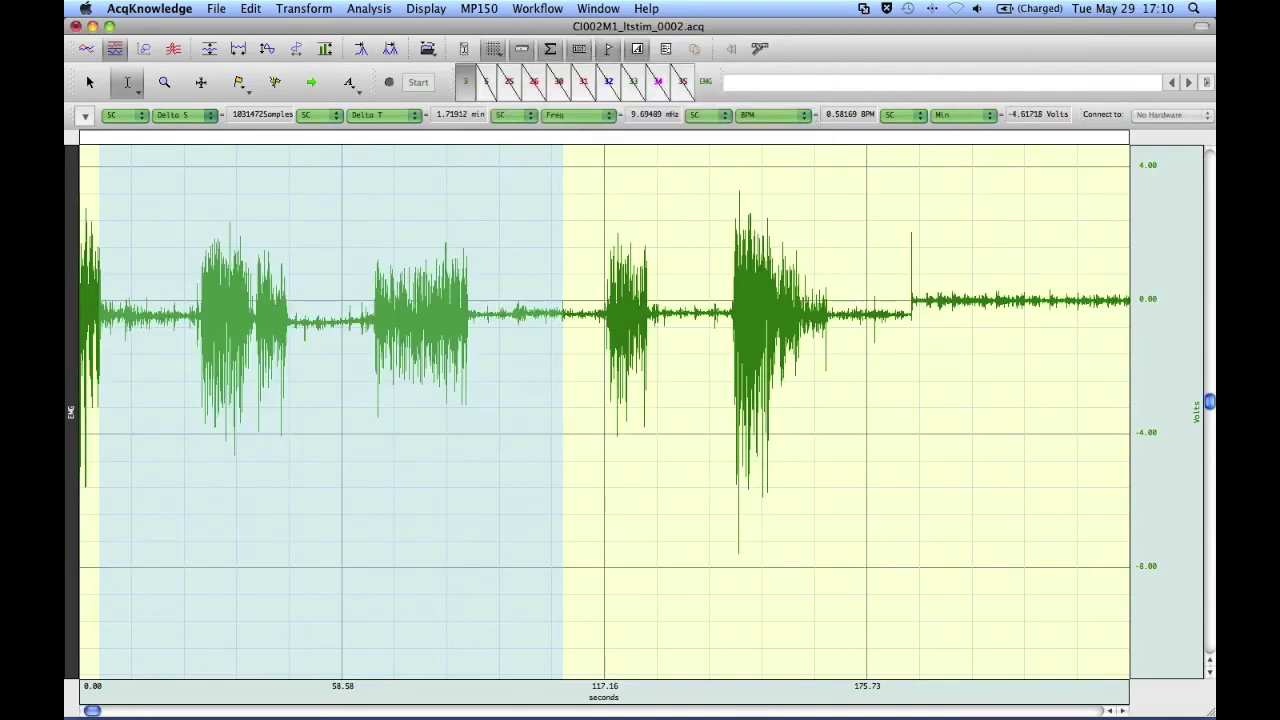
- Clear the time selection to show the filtered EMG bursts over a quiet baseline
left_click(557, 406)
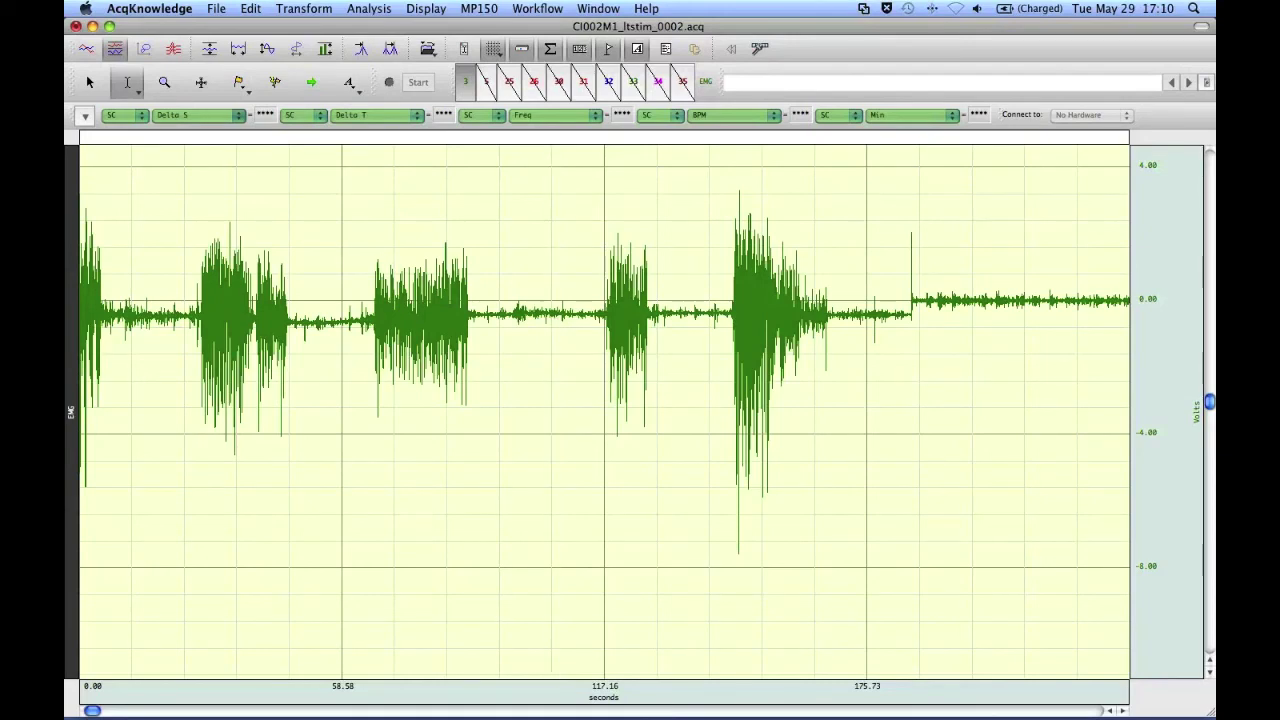
left_click(316, 10)
mouse_move(420, 52)
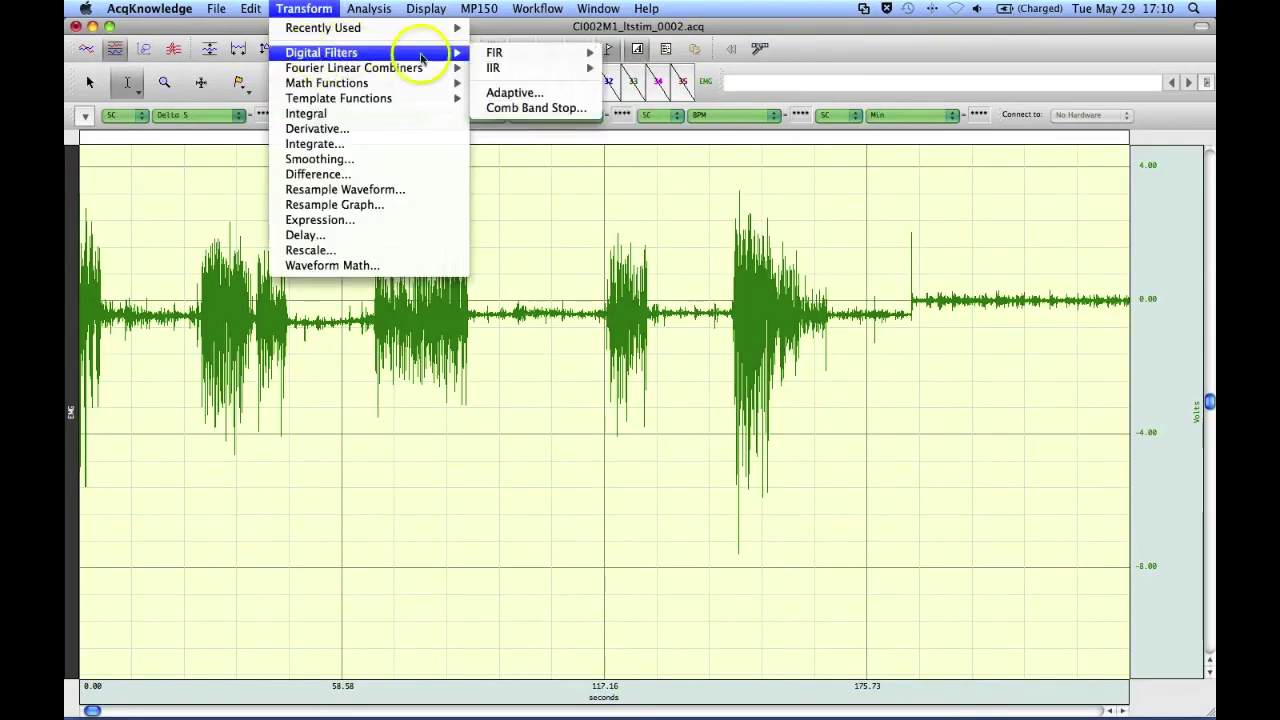
left_click(505, 110)
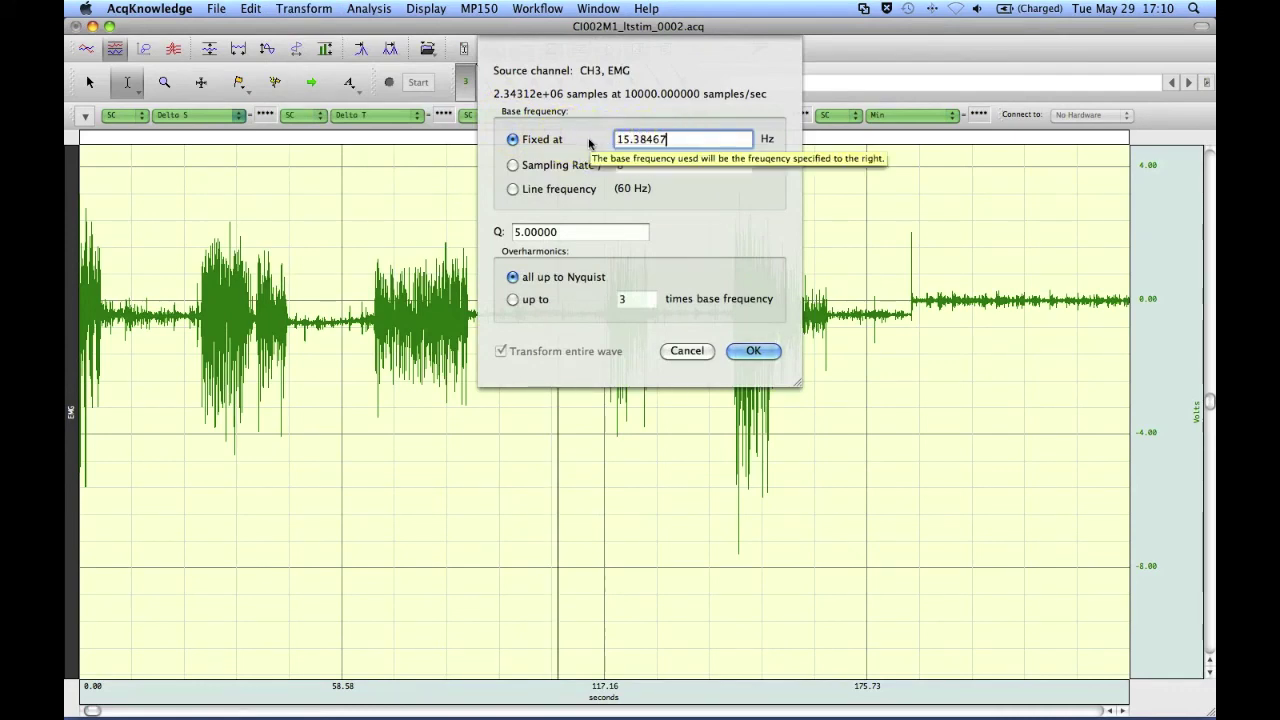
left_click(685, 241)
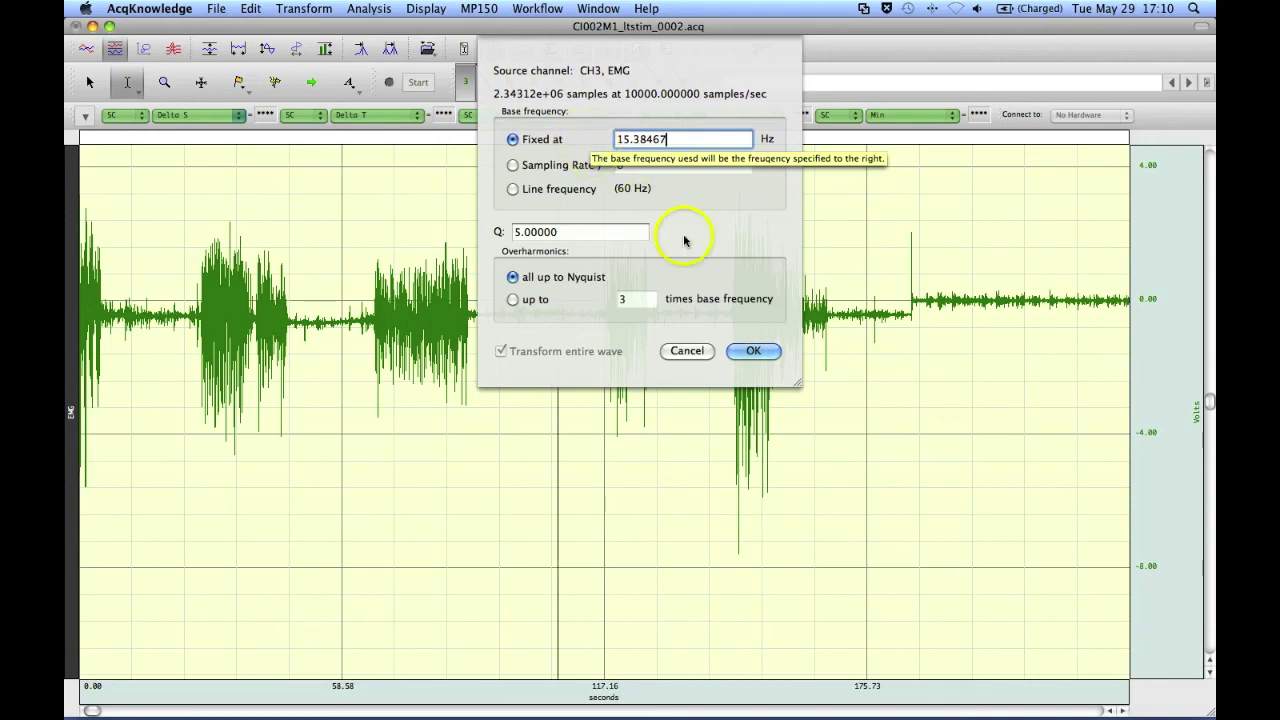
left_click(687, 350)
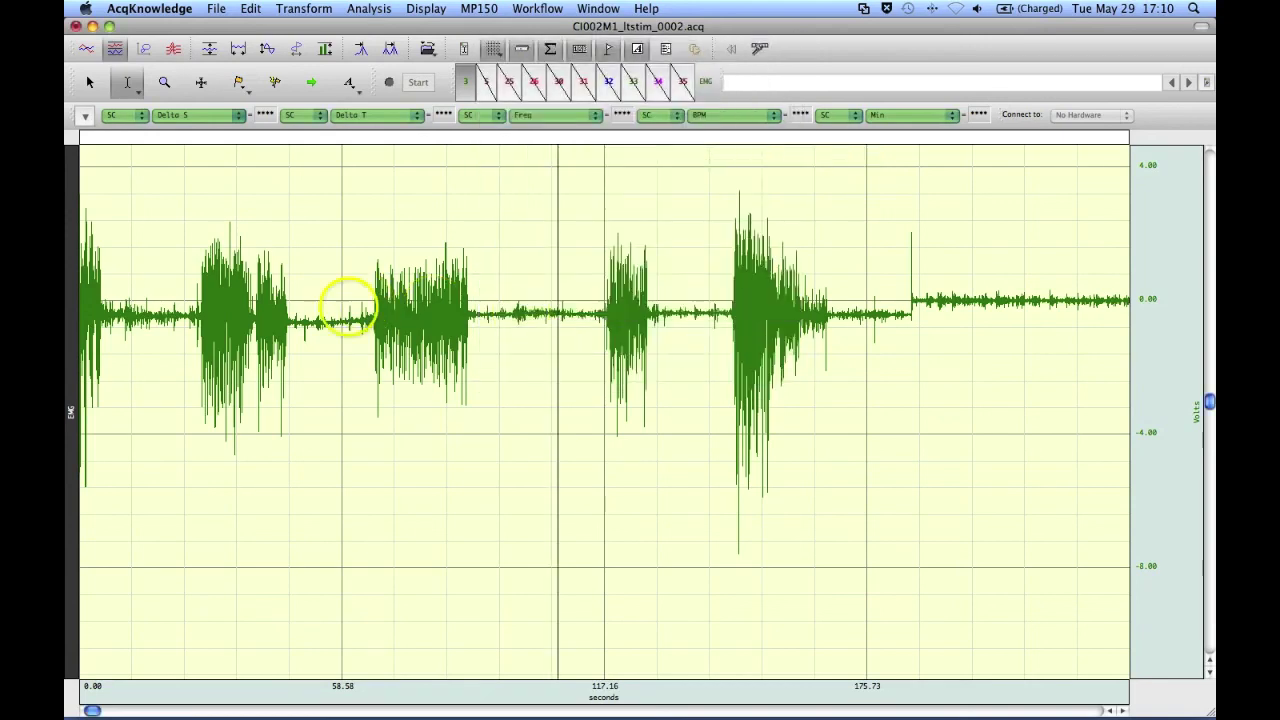